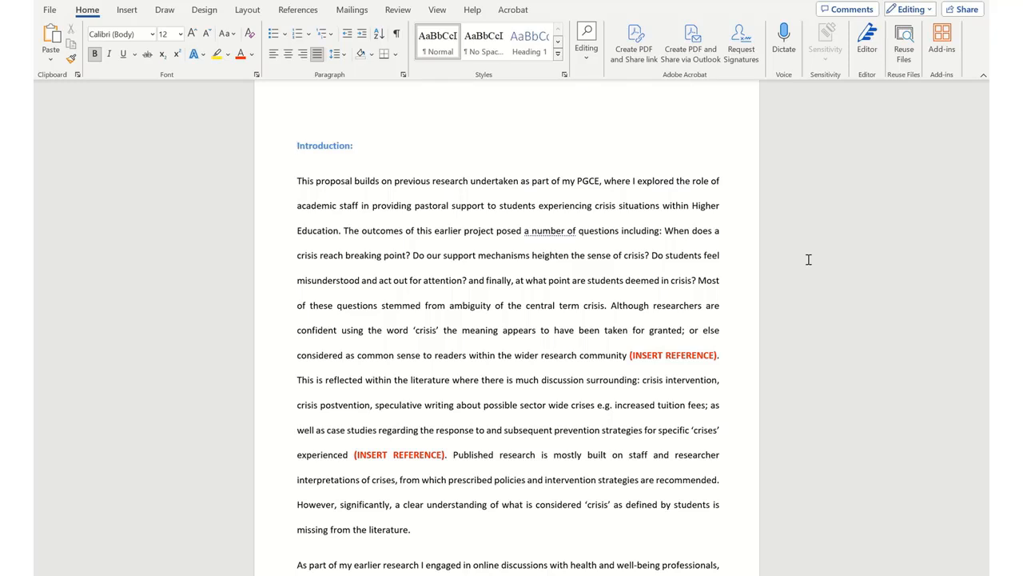
- Find the RefWorks Citation Manager add-in in the Office Add-ins store, add it and accept its licence terms
click(945, 46)
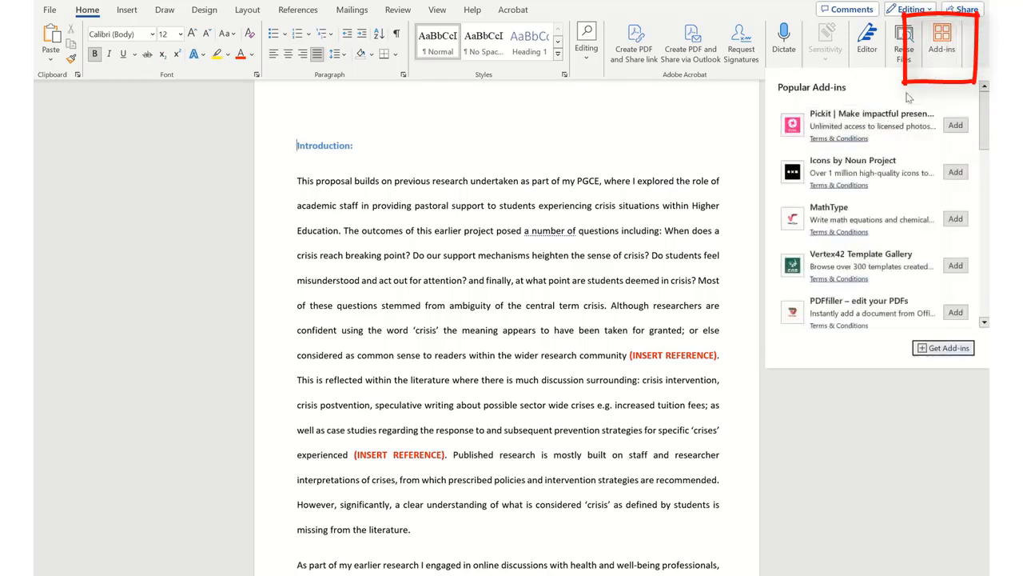
click(948, 349)
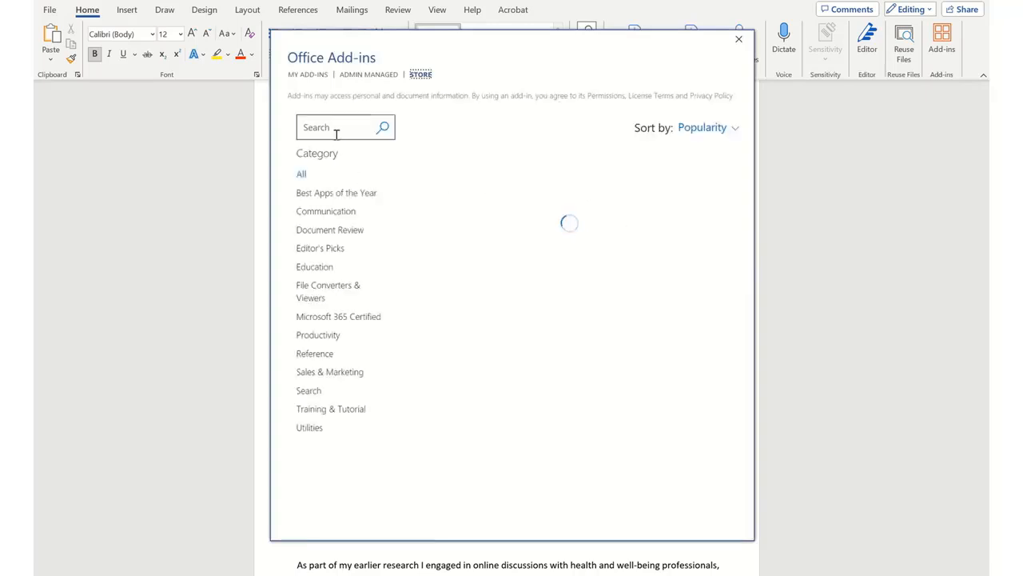
click(328, 128)
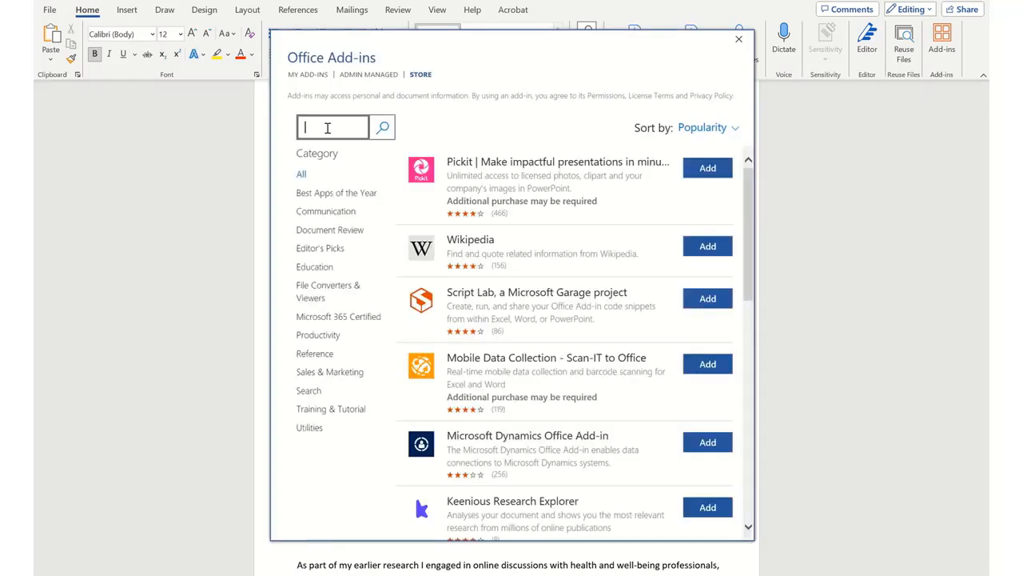
text(refworks)
key(Return)
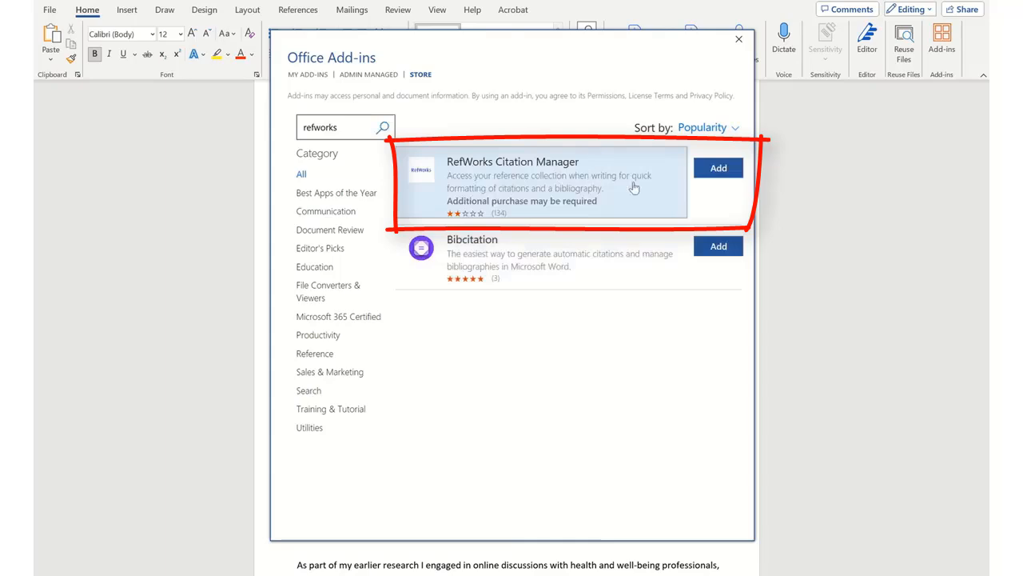
click(720, 170)
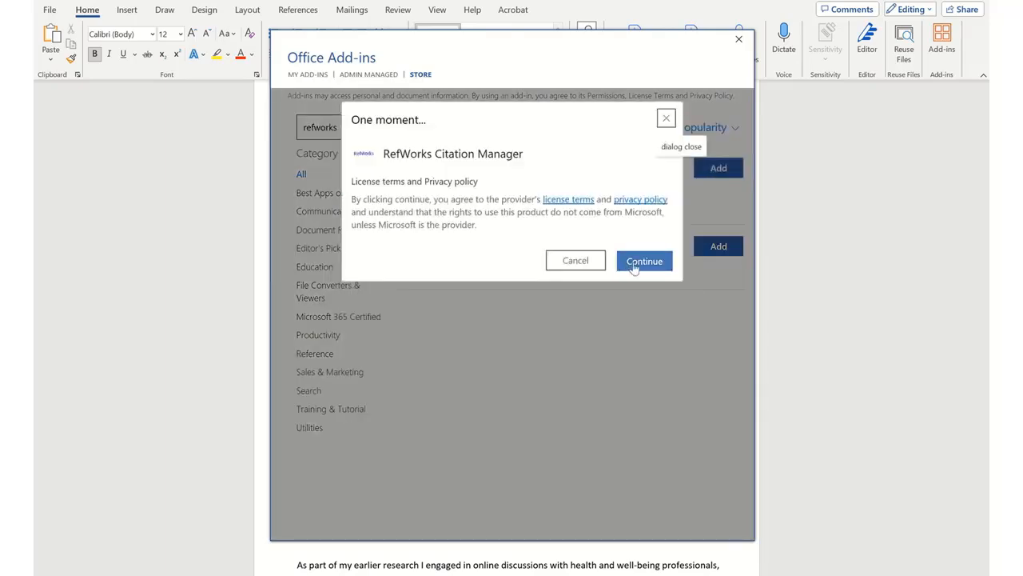
click(634, 266)
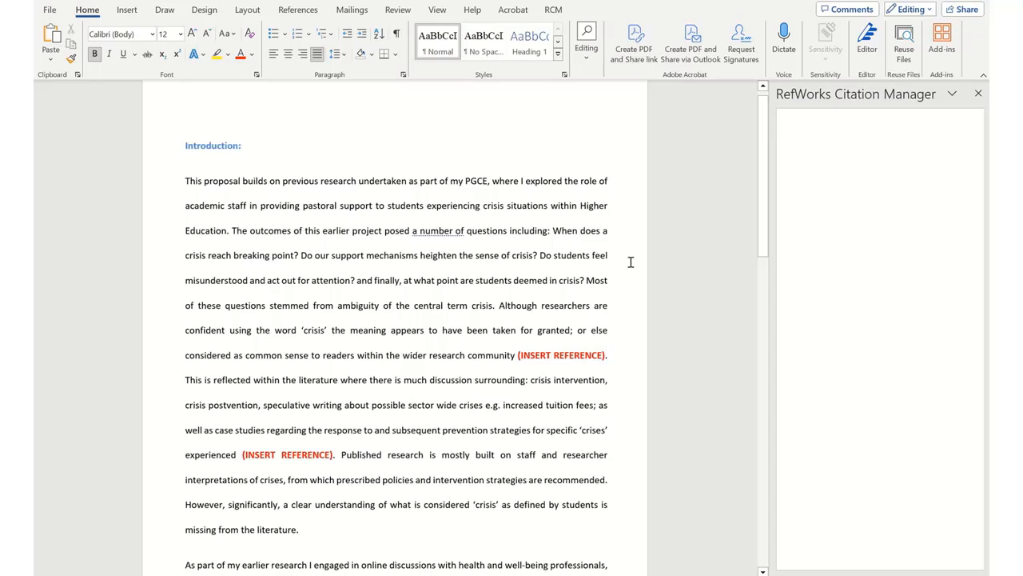
- Choose the institutional login in RefWorks Citation Manager and limit the reference list to the Module Title folder
click(558, 12)
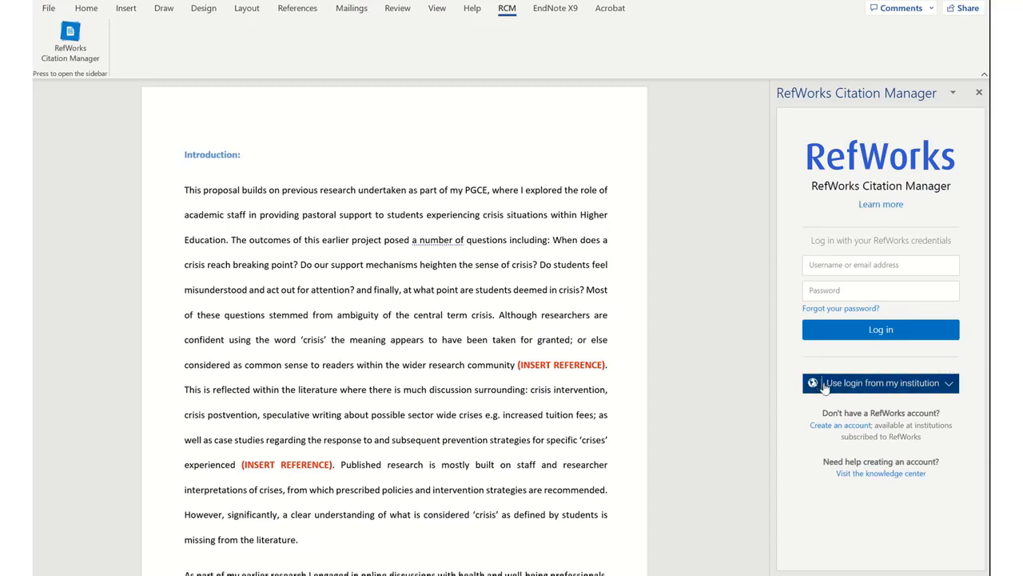
click(928, 385)
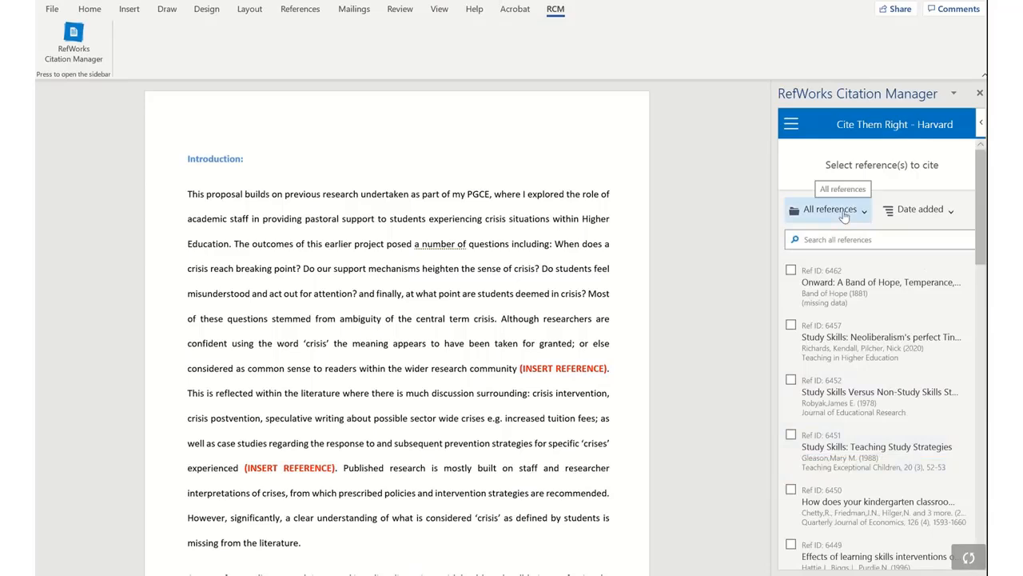
click(843, 214)
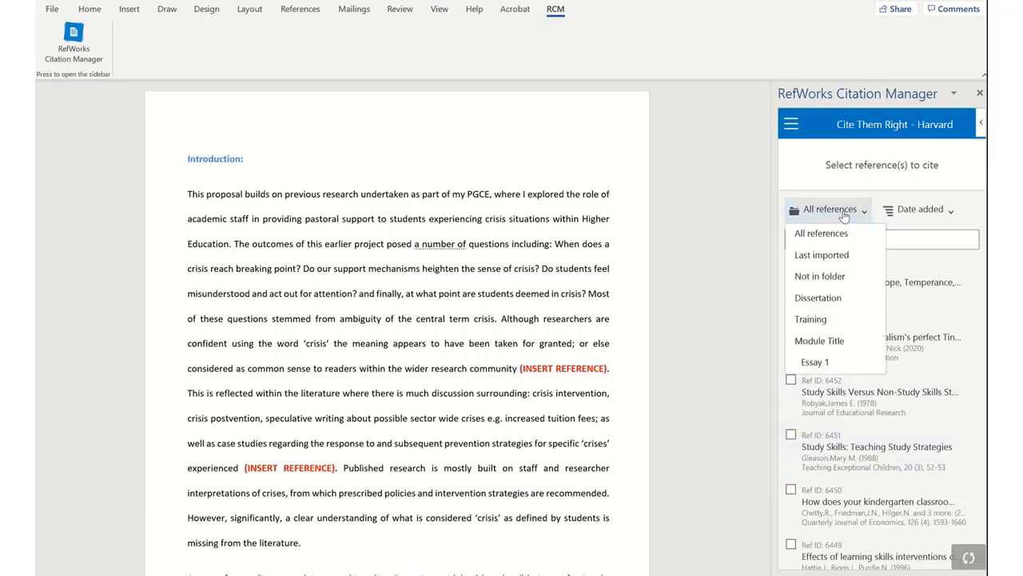
click(850, 342)
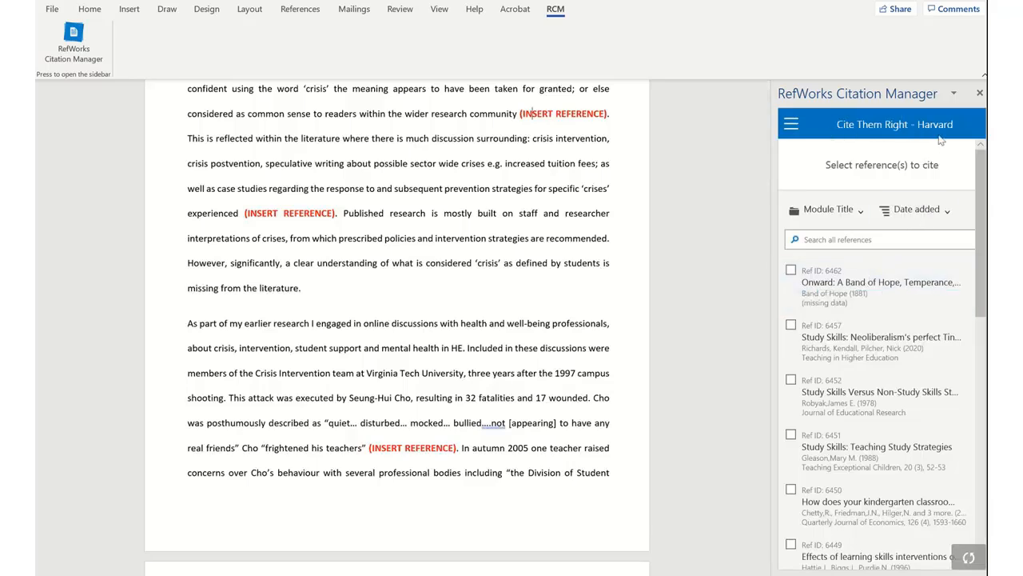
- Review the citation style settings and favourite styles, keeping Cite Them Right - Harvard, and return to the references homepage
click(792, 124)
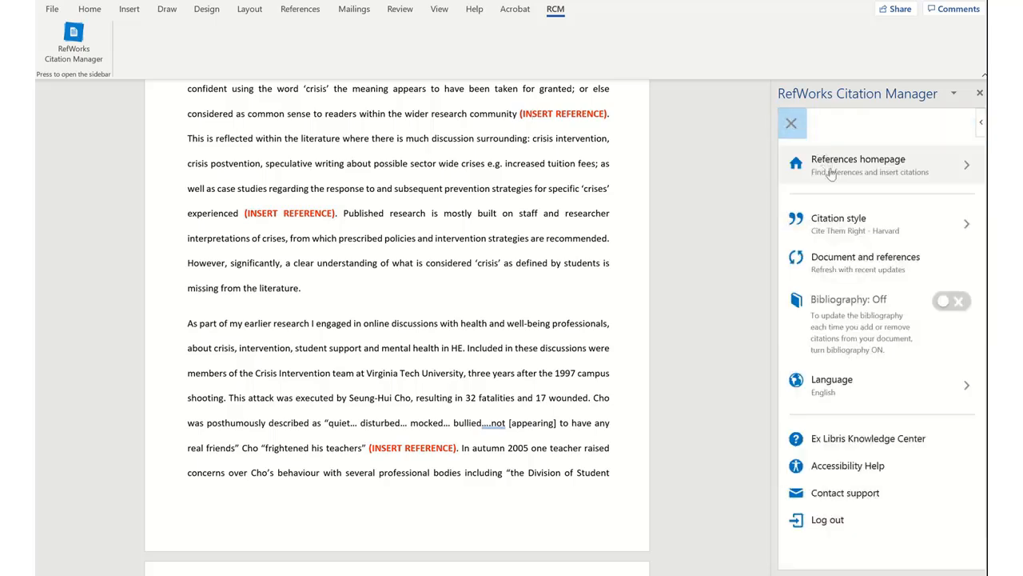
click(835, 225)
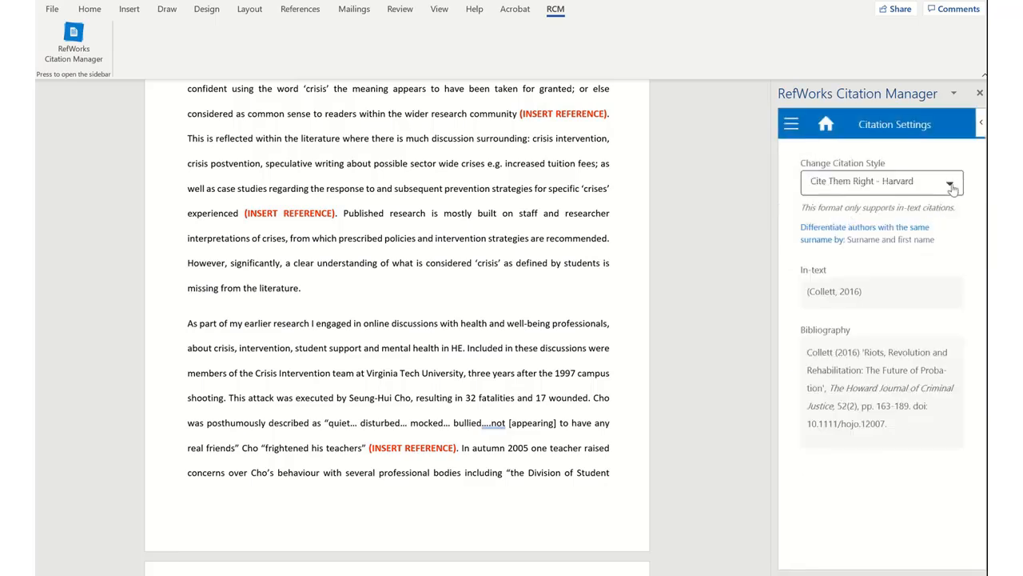
click(951, 185)
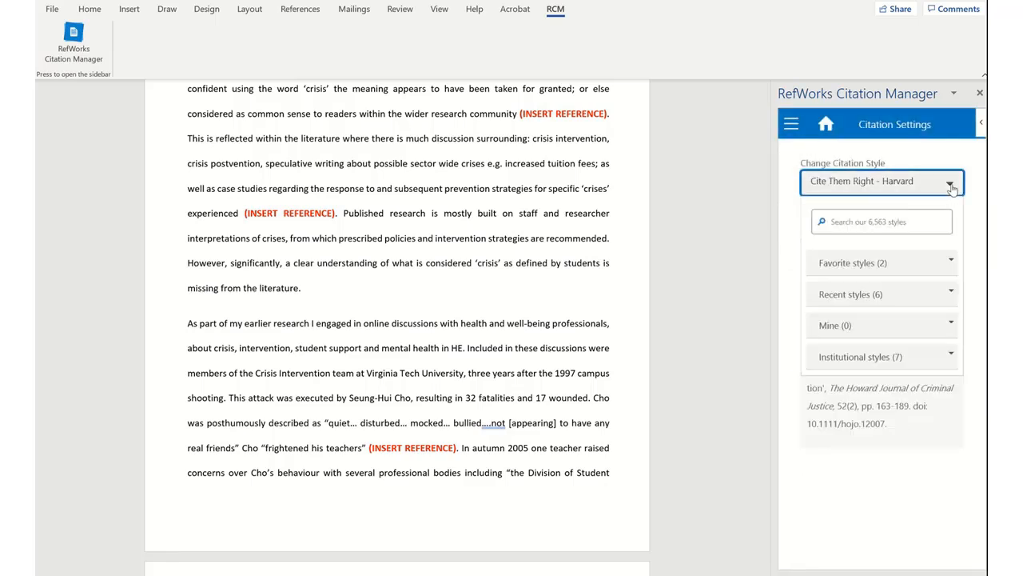
click(949, 264)
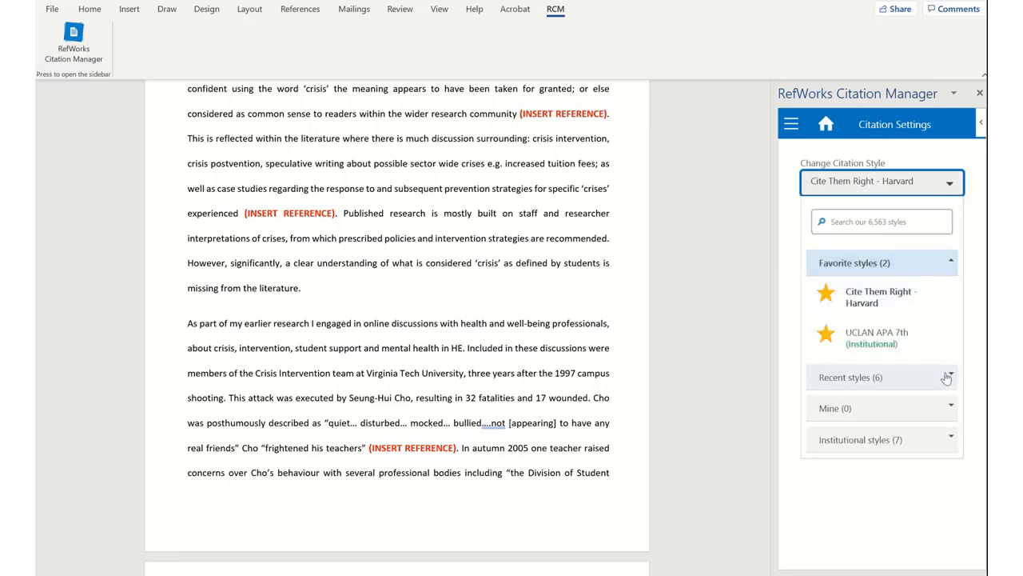
click(791, 126)
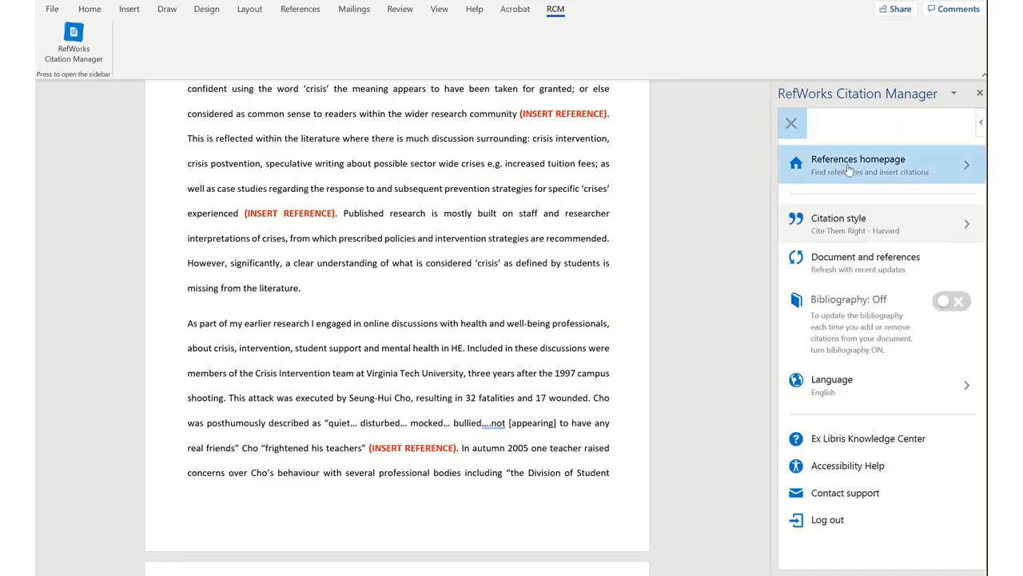
click(901, 170)
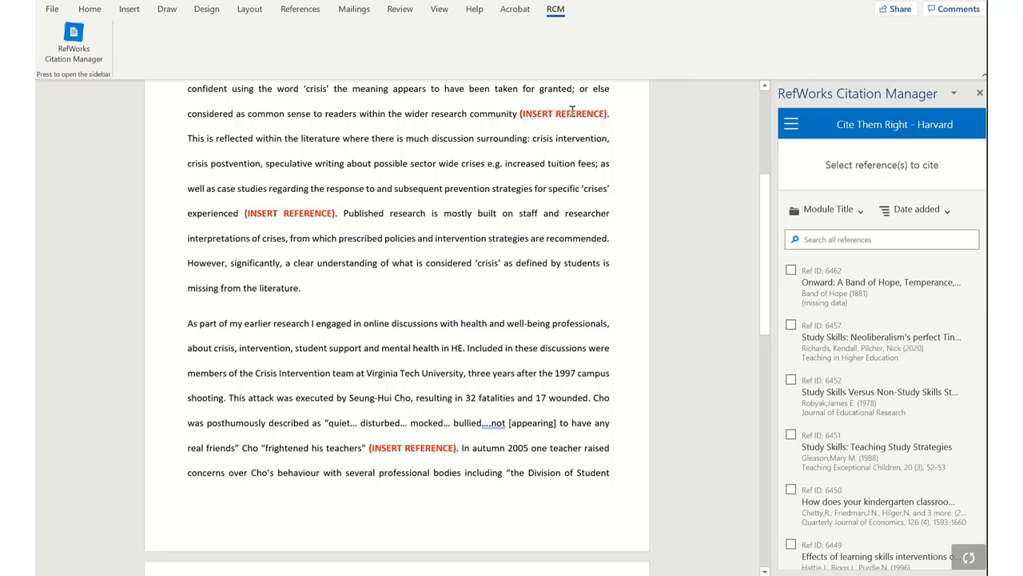
- Replace the reference placeholder after "wider research community" with a citation of "Onward: A Band of Hope, Temperance,..."
drag(527, 113, 586, 112)
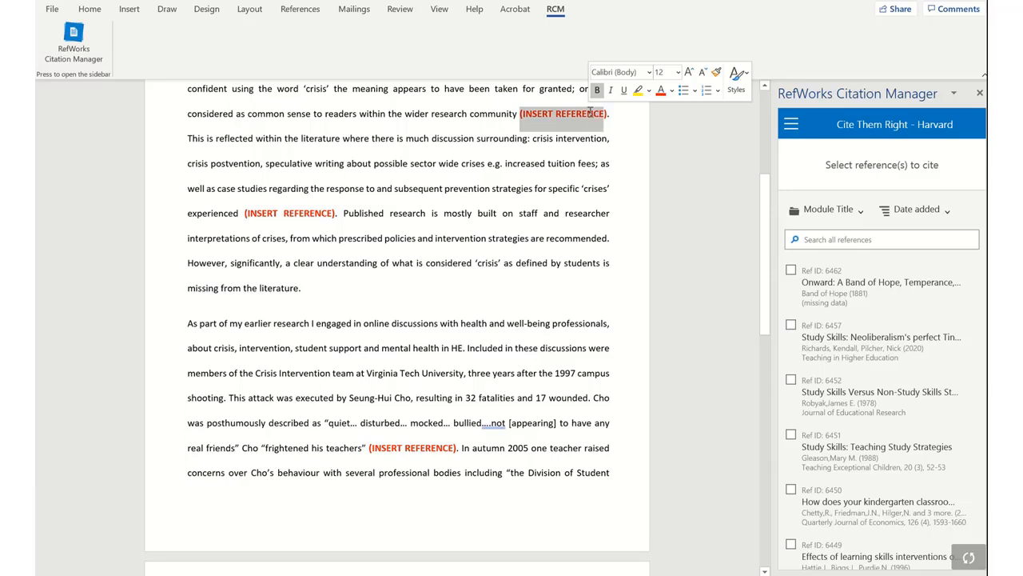
key(Delete)
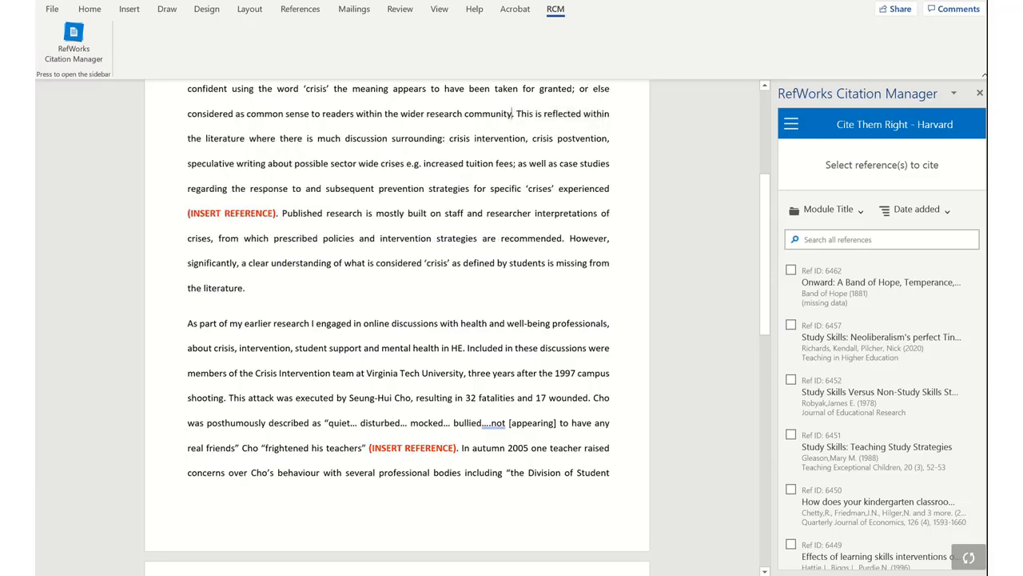
mouse_move(846, 302)
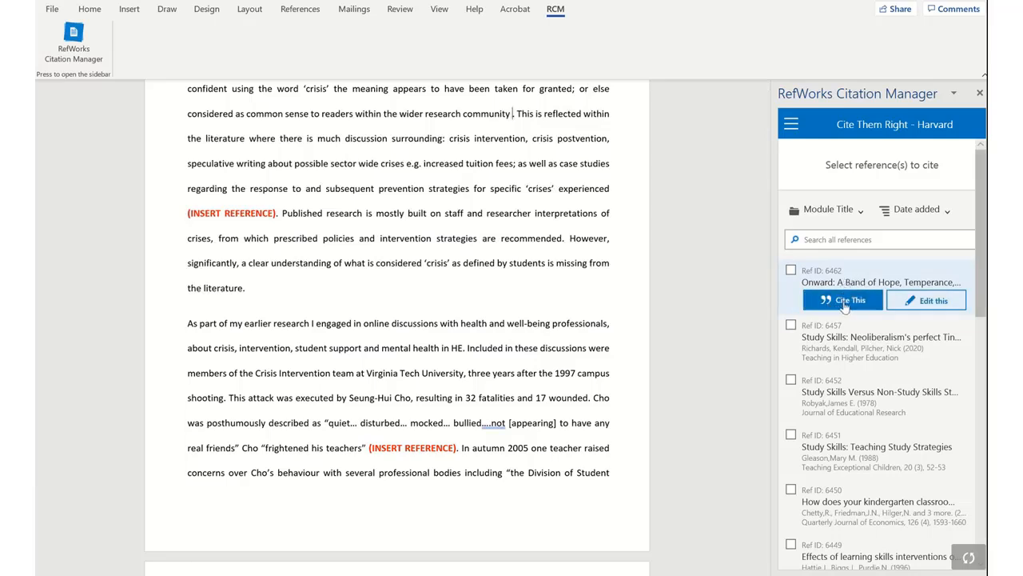
click(843, 301)
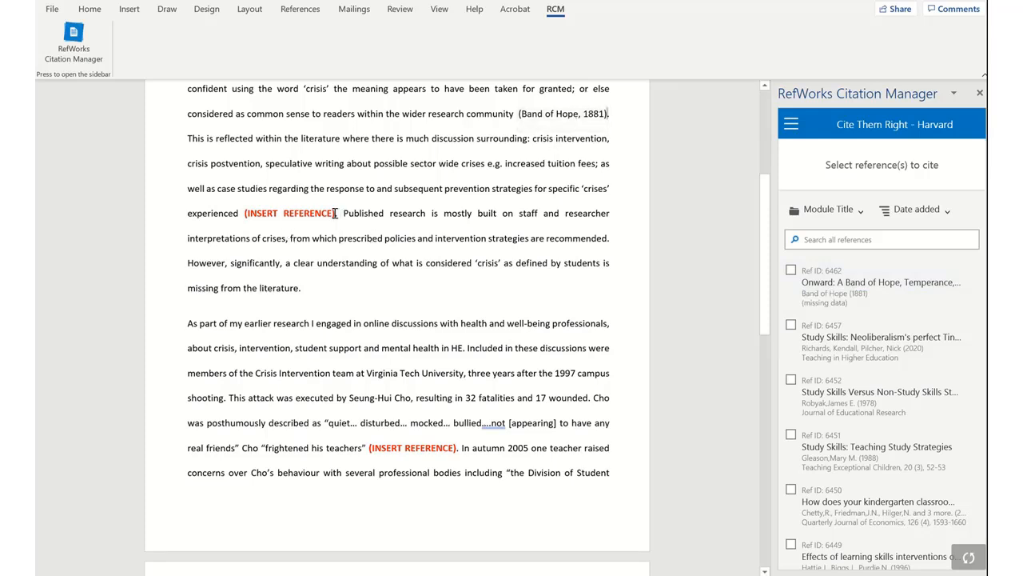
- Replace the placeholder after "'crises' experienced" with a citation of "Study Skills Versus Non-Study Skills St...", keeping a full stop at the sentence end
drag(336, 212, 244, 214)
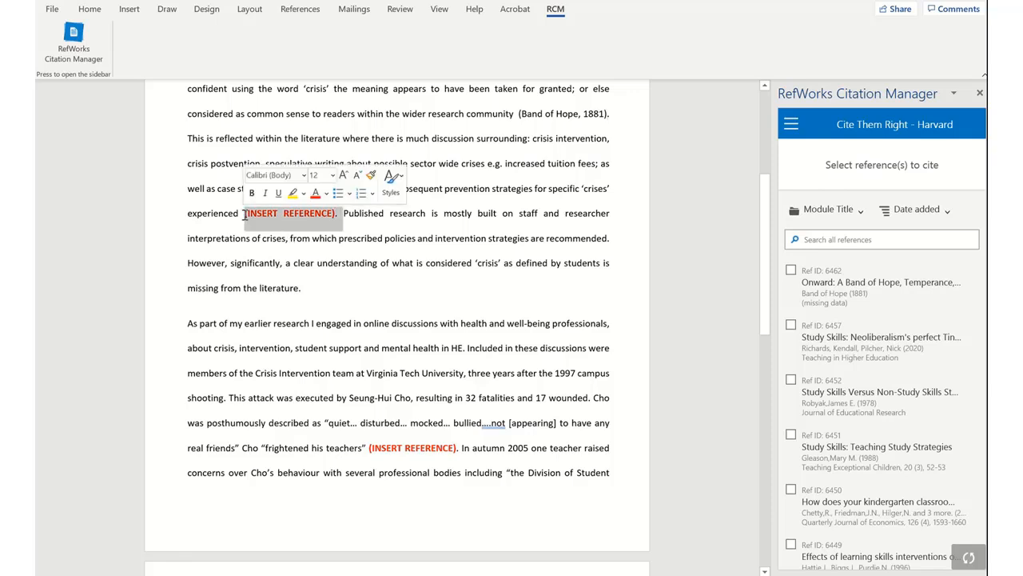
key(Delete)
key(Delete)
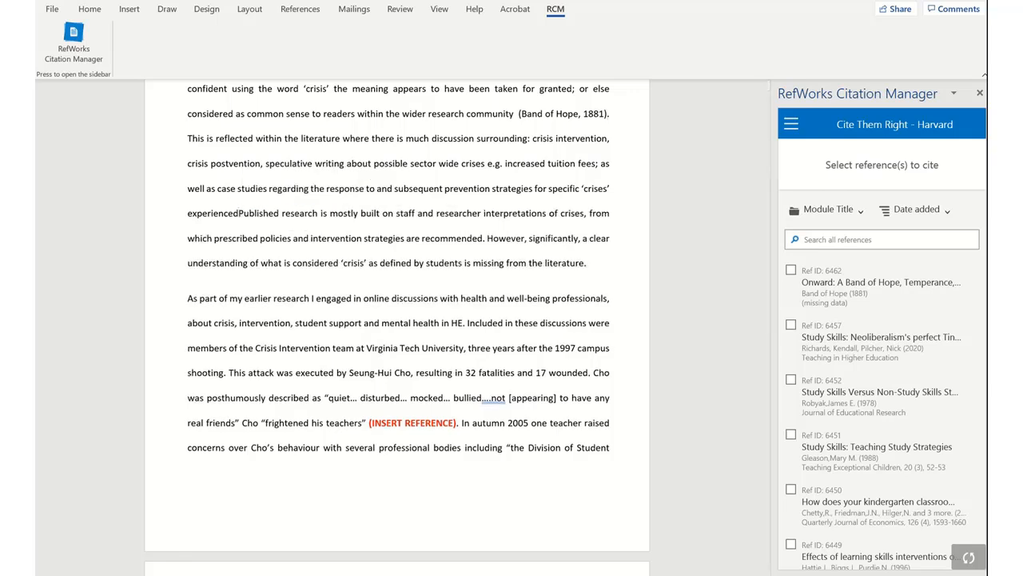
text(.)
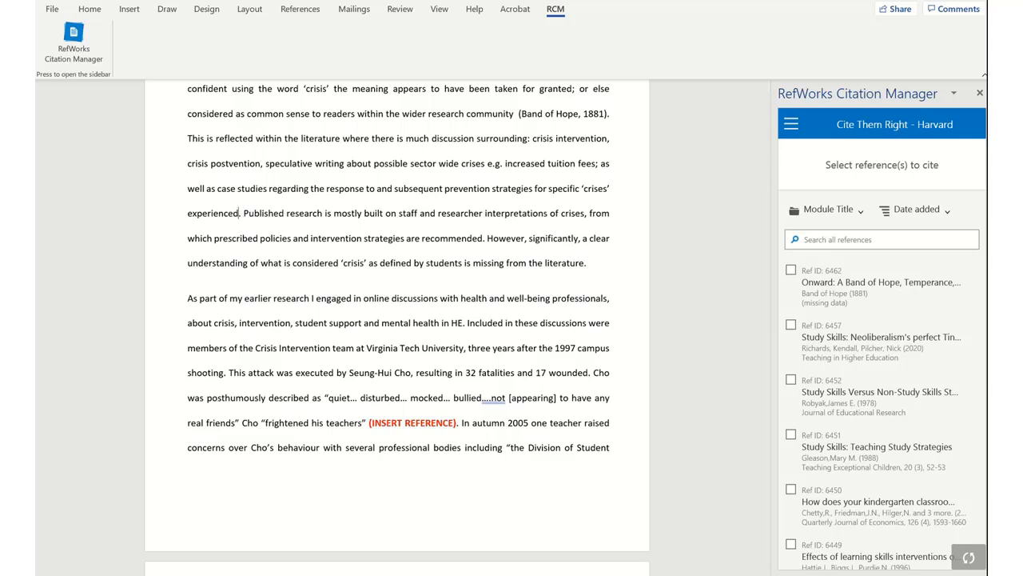
mouse_move(845, 392)
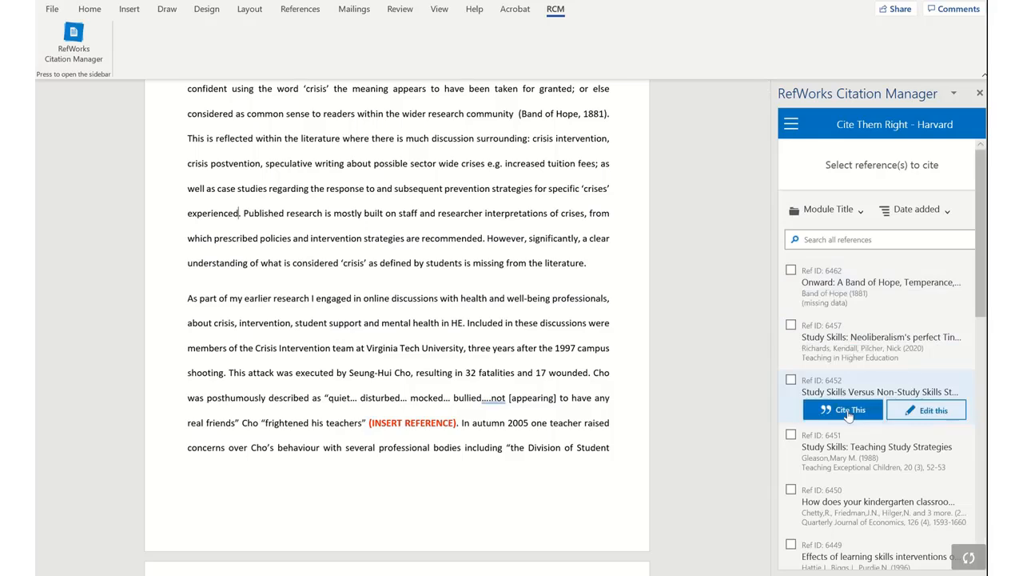
click(847, 412)
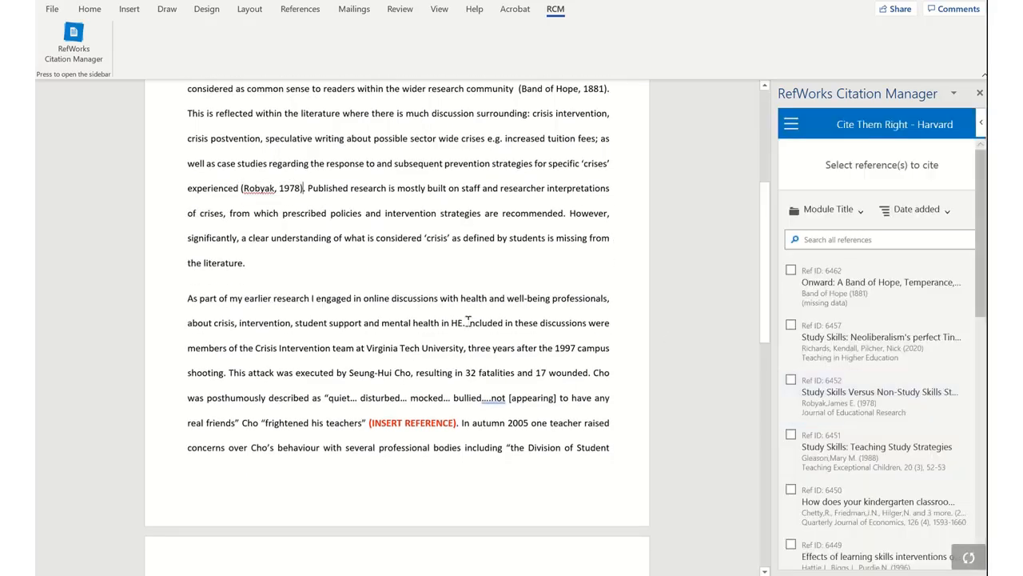
- Delete the reference placeholder after "frightened his teachers", keeping the full stop
scroll(334, 384, down, 2)
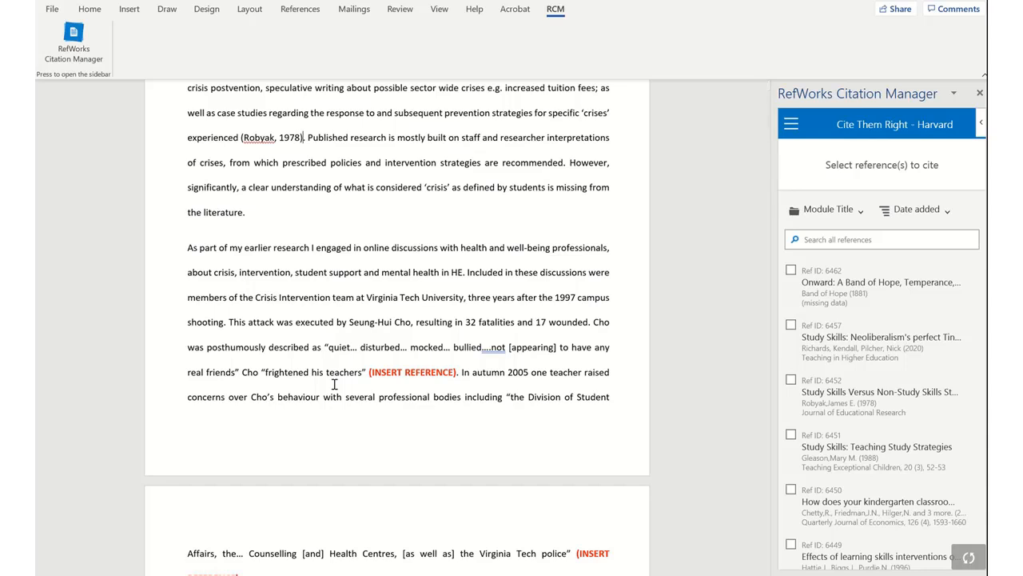
click(457, 372)
key(BackSpace)
key(BackSpace)
key(BackSpace)
key(BackSpace)
key(BackSpace)
key(BackSpace)
key(BackSpace)
key(BackSpace)
key(BackSpace)
key(BackSpace)
key(BackSpace)
key(BackSpace)
key(BackSpace)
key(BackSpace)
key(BackSpace)
key(BackSpace)
key(BackSpace)
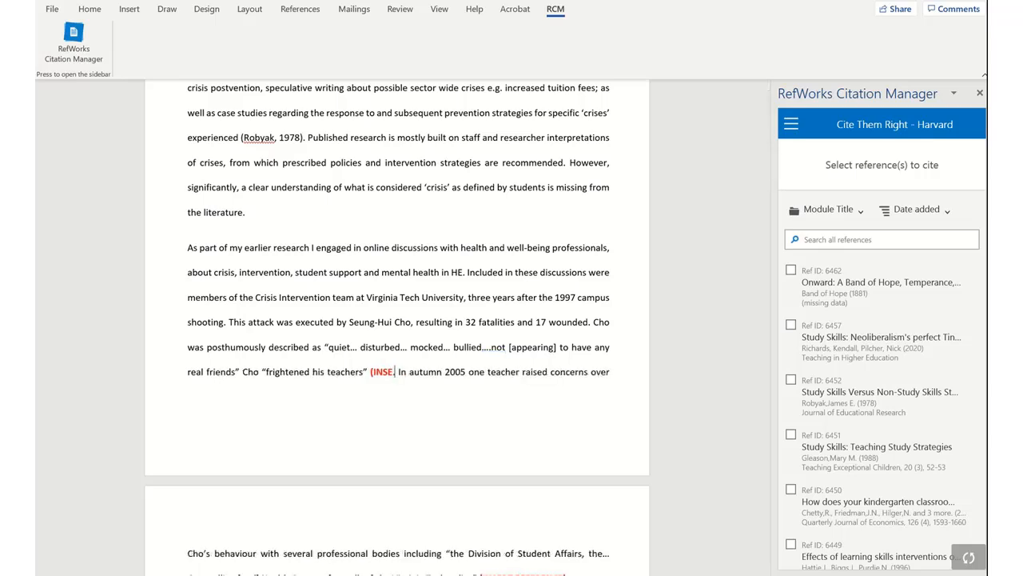
key(BackSpace)
key(BackSpace)
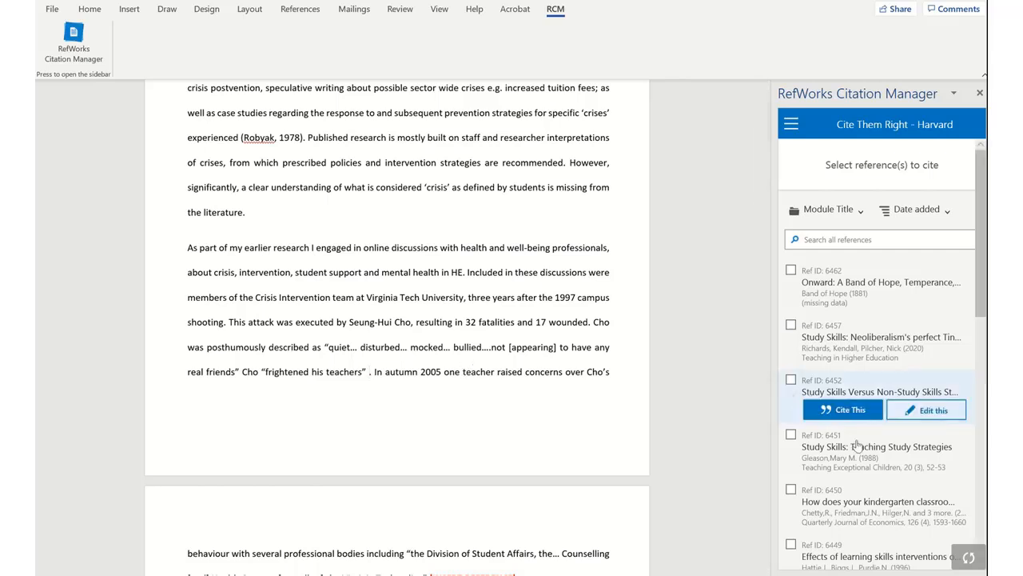
- Insert an edited citation of "How does your kindergarten classroom affect your earnings?" without the author and with the suffix "pp. 1-2"
scroll(857, 448, down, 1)
mouse_move(857, 446)
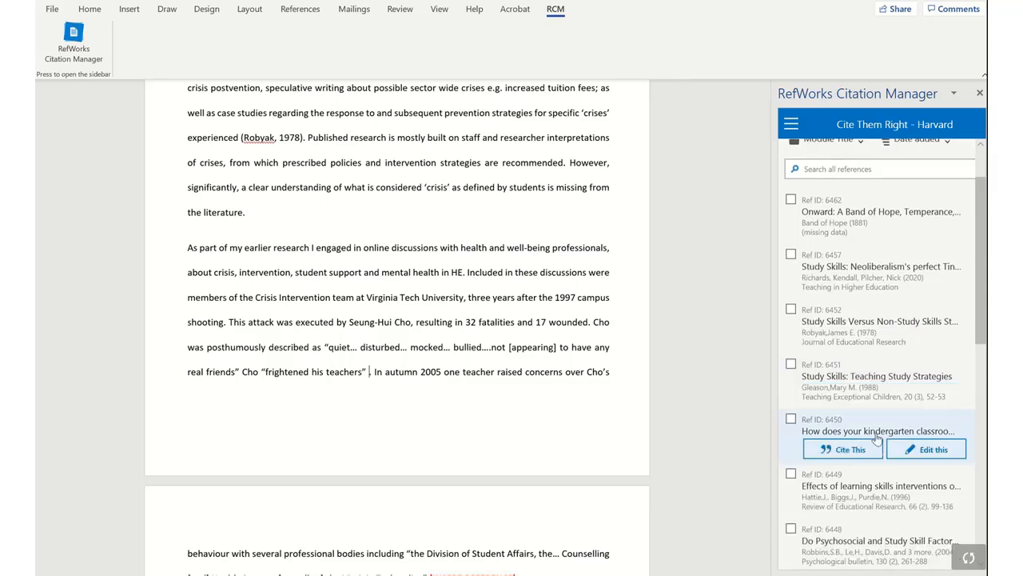
click(941, 450)
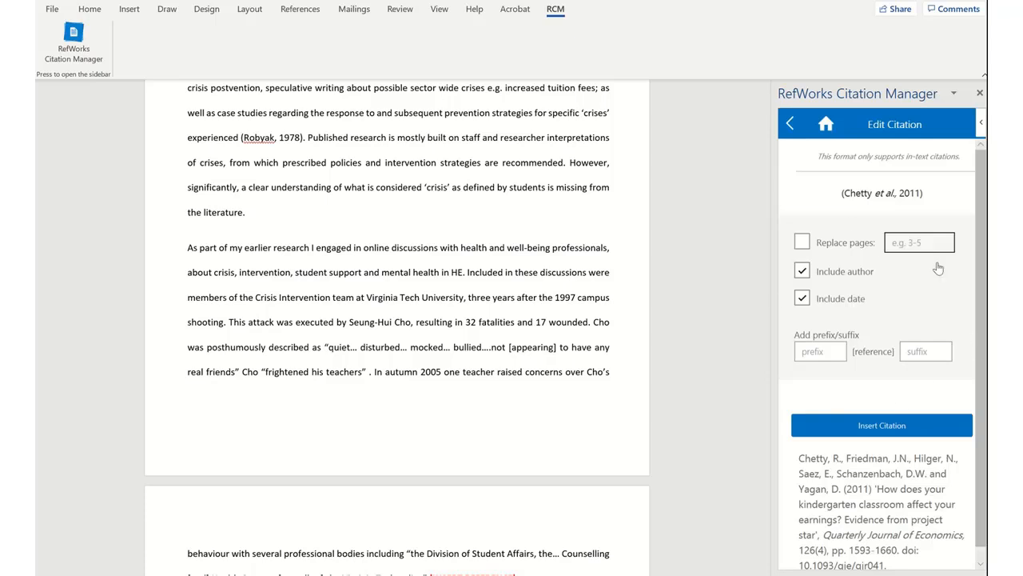
click(801, 272)
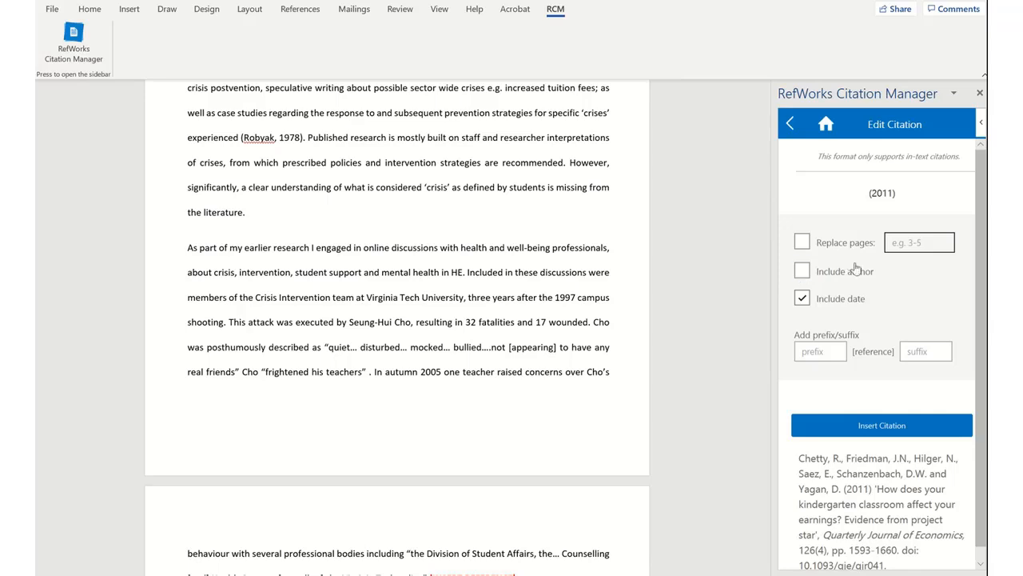
click(844, 353)
click(928, 350)
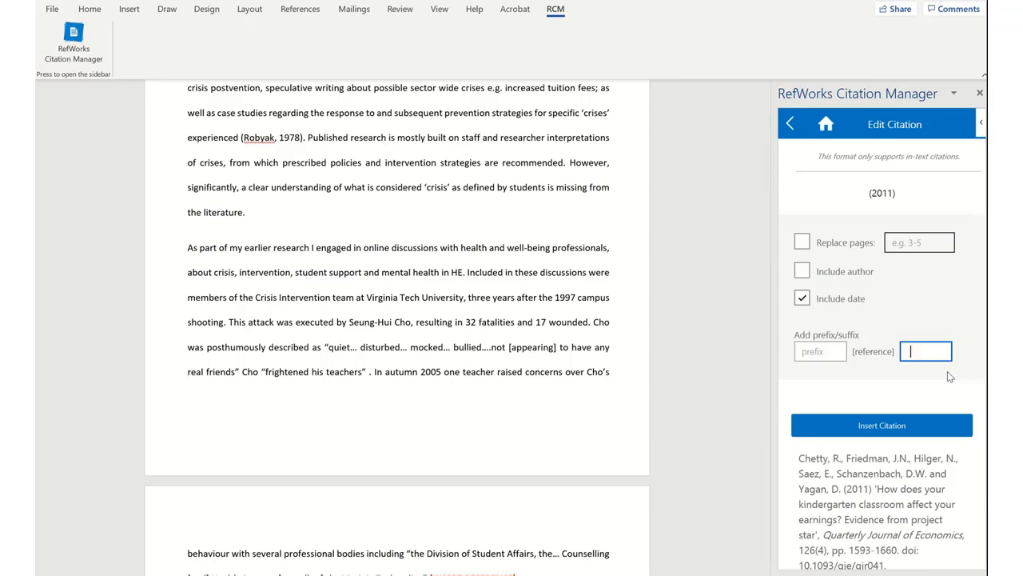
text(pp. 1-2)
click(876, 428)
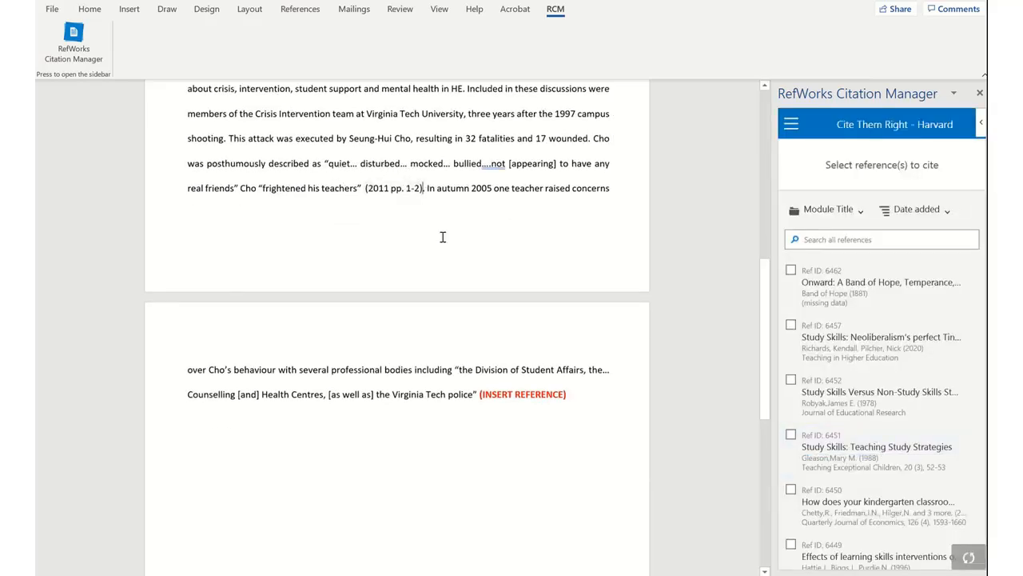
- Delete the reference placeholder after "the Virginia Tech police" at the end of the text
click(584, 398)
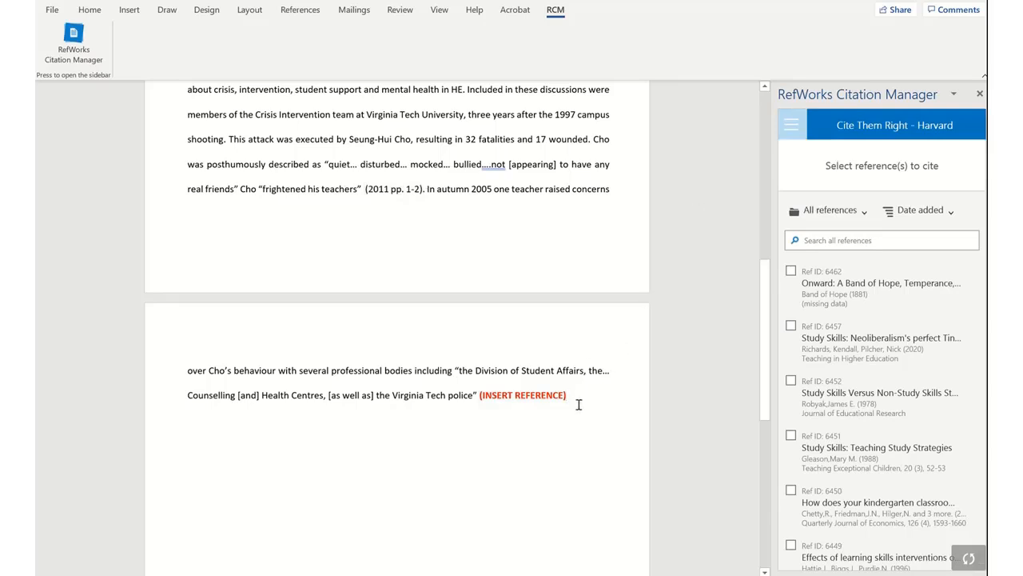
drag(578, 398, 478, 397)
key(BackSpace)
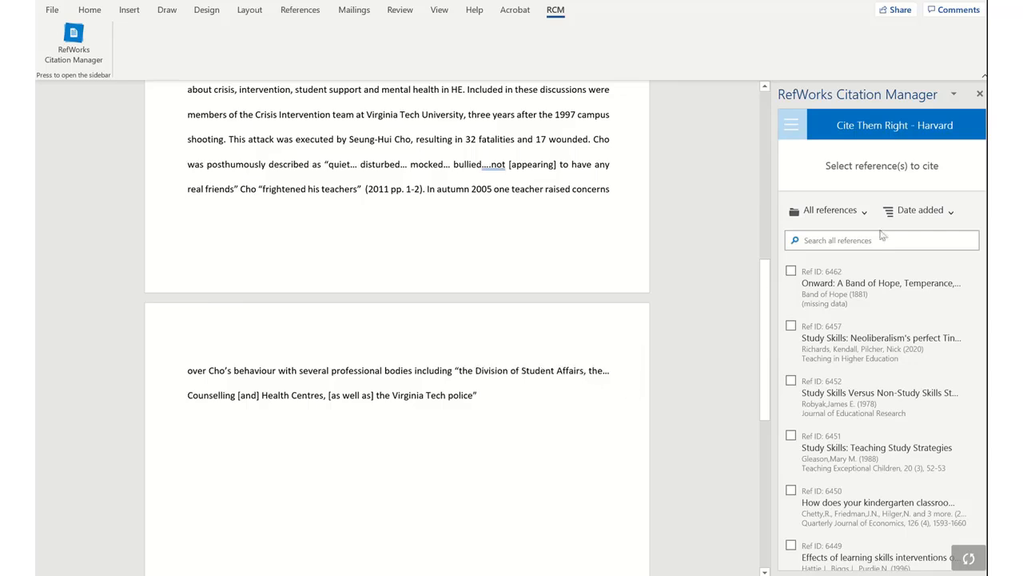
- Insert an edited citation of "Do Psychosocial and Study Skill Factor..." with the suffix "pp. 3-4" at the end of the text, followed by a full stop
mouse_move(897, 390)
scroll(899, 390, down, 3)
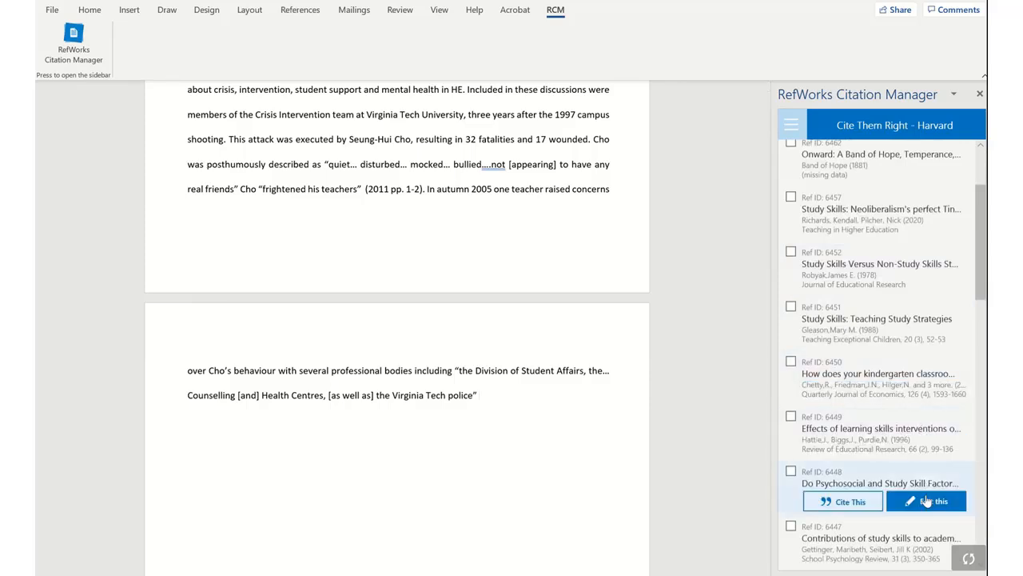
mouse_move(927, 501)
click(936, 502)
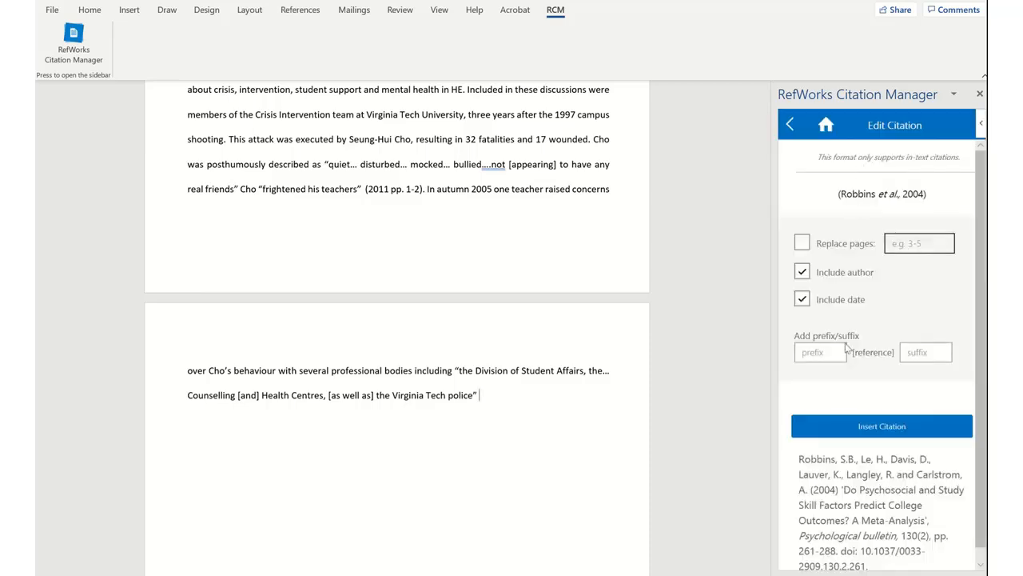
click(934, 354)
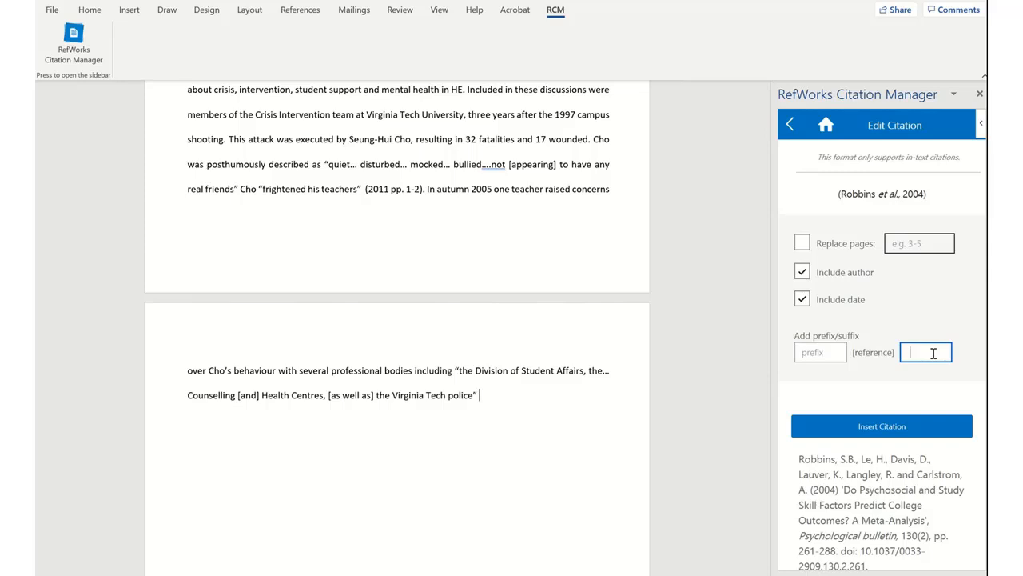
text(pp. )
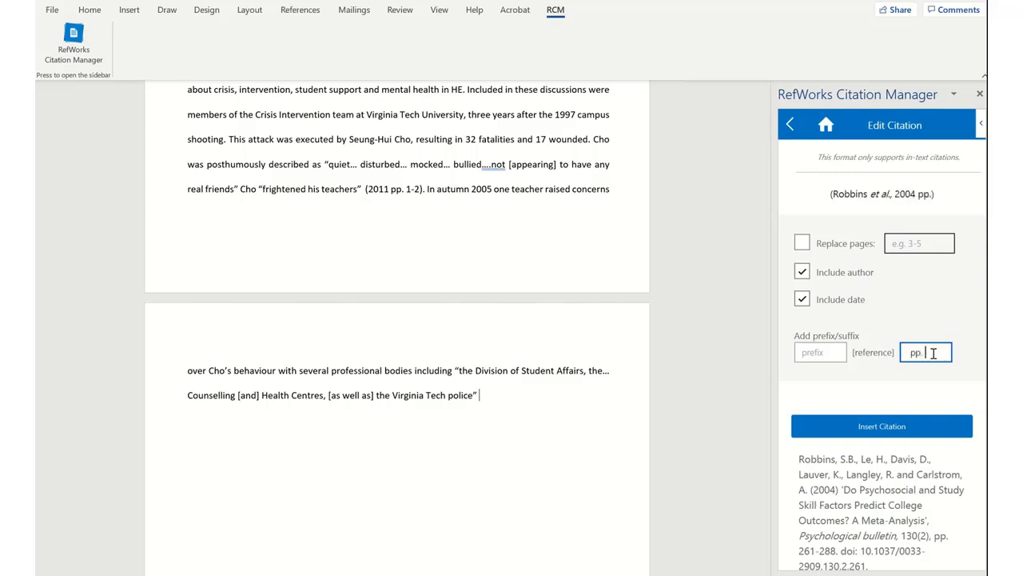
text(3-4)
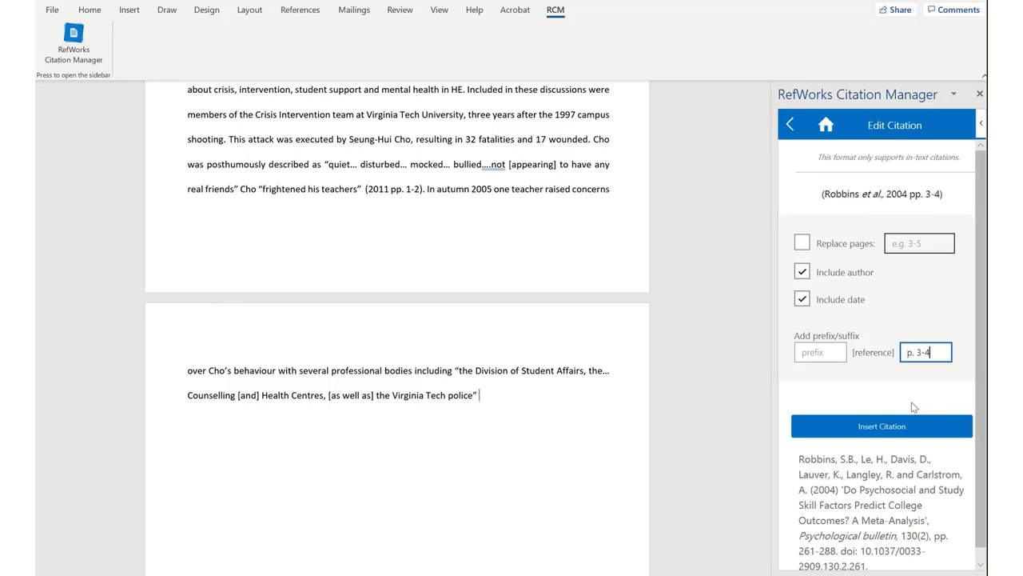
click(863, 427)
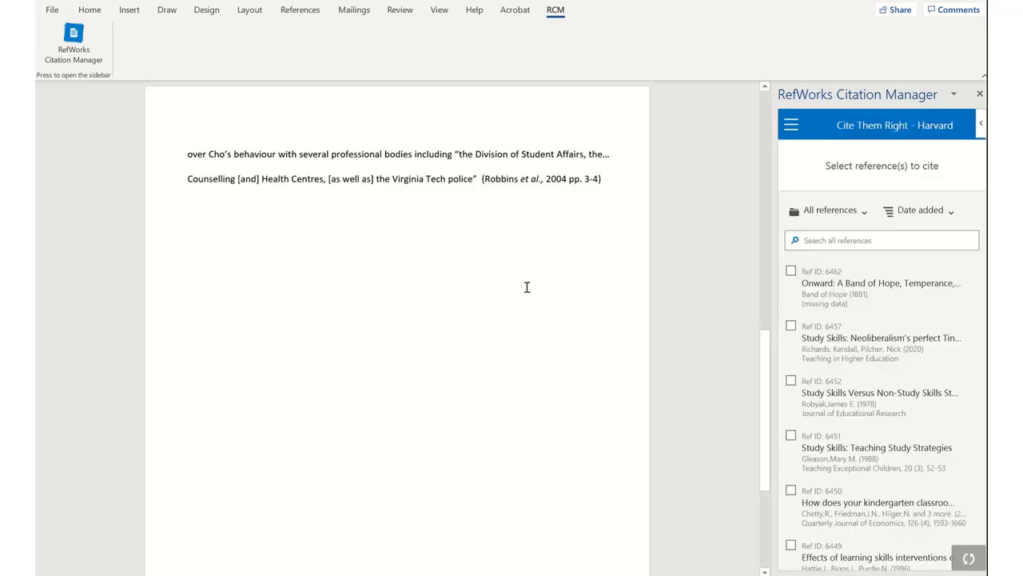
click(615, 179)
text(.)
- View the editing options of the existing "(Band of Hope, 1881)" citation in the introduction, then leave the citation without changing it
scroll(488, 350, up, 1)
scroll(488, 352, up, 5)
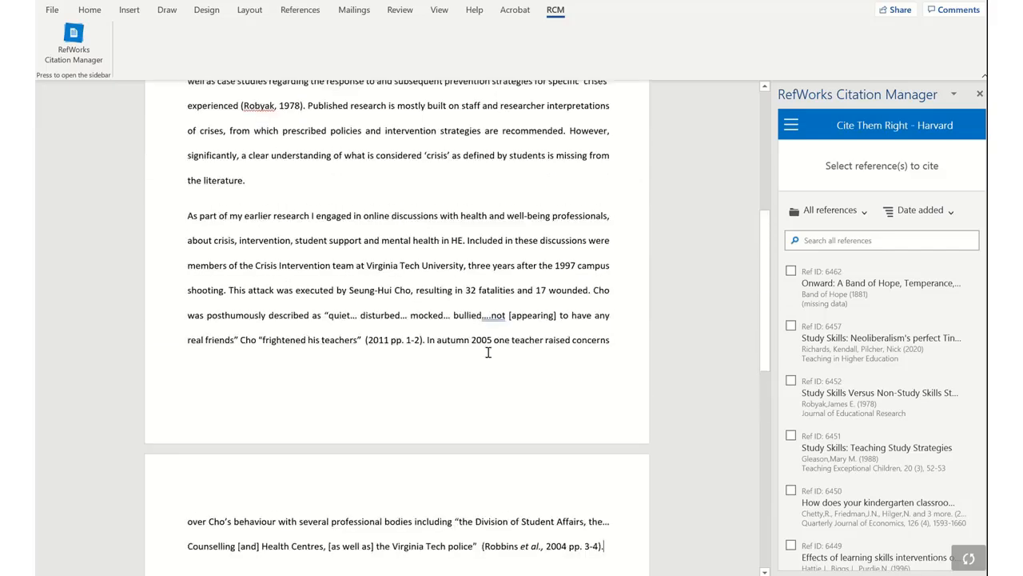
scroll(487, 352, up, 4)
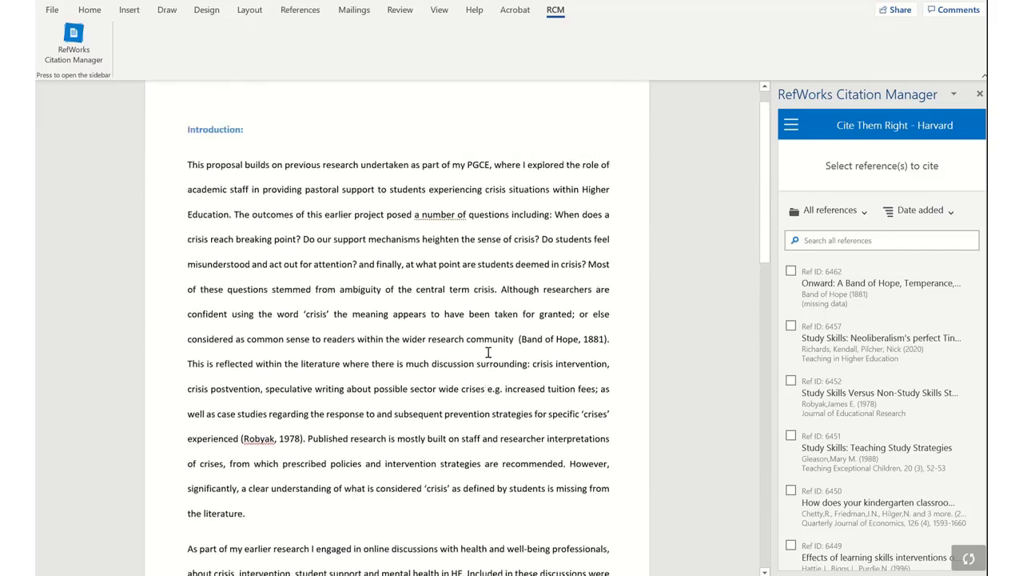
click(543, 346)
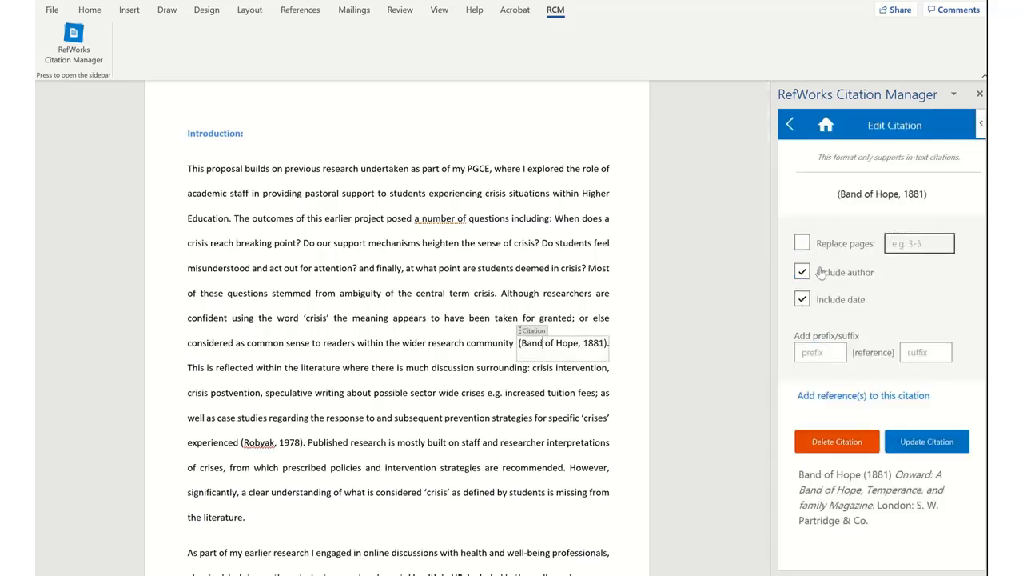
click(499, 423)
- Turn on the automatic bibliography for the document's citations, then switch it off and back on
scroll(499, 423, down, 1)
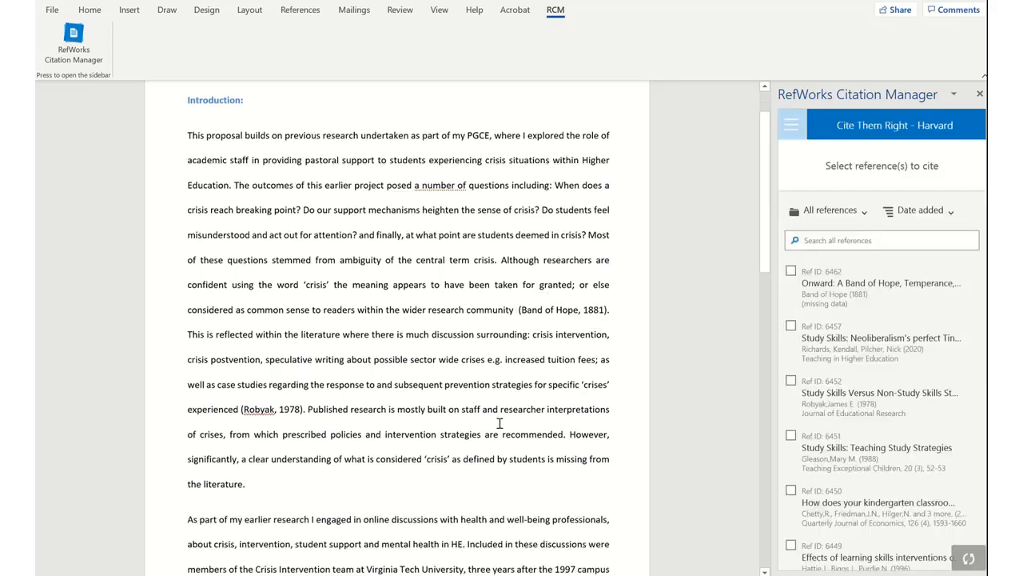
scroll(499, 422, down, 6)
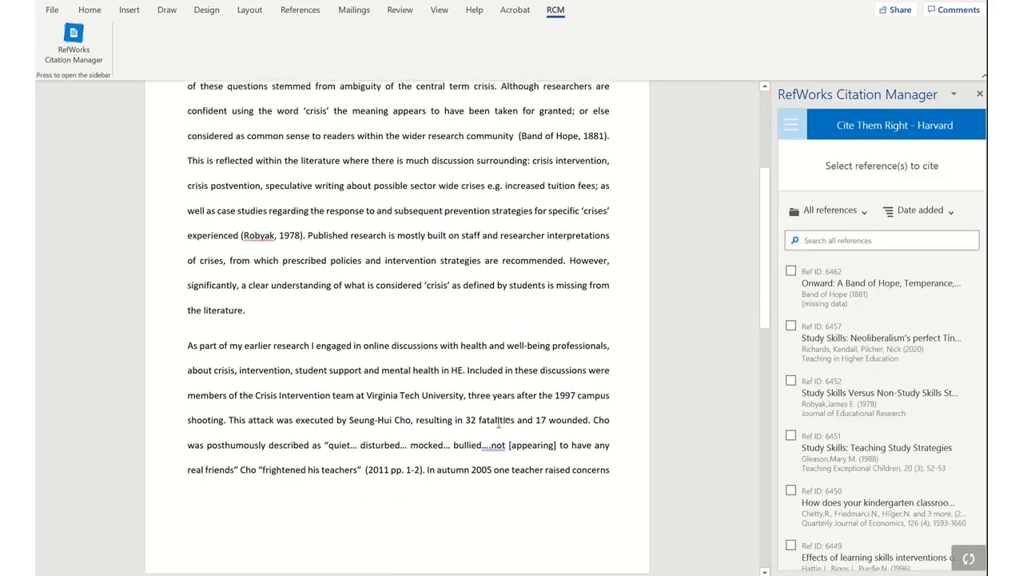
scroll(499, 423, down, 2)
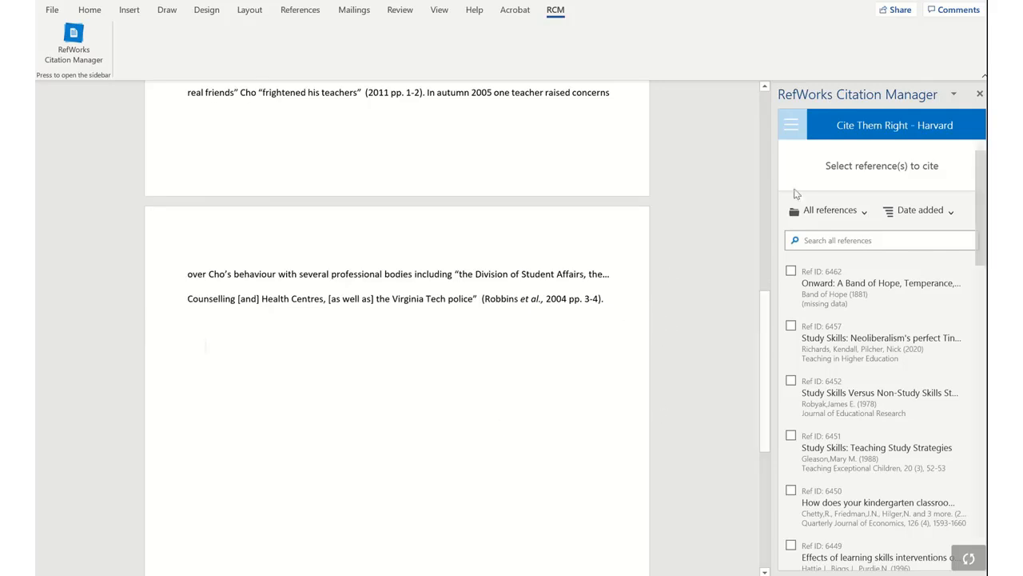
click(792, 131)
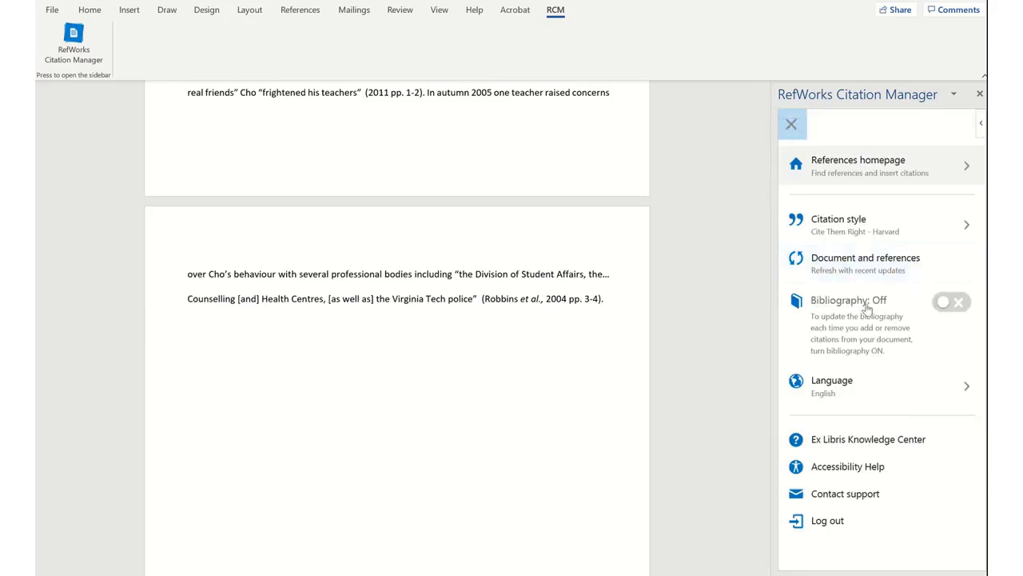
click(943, 302)
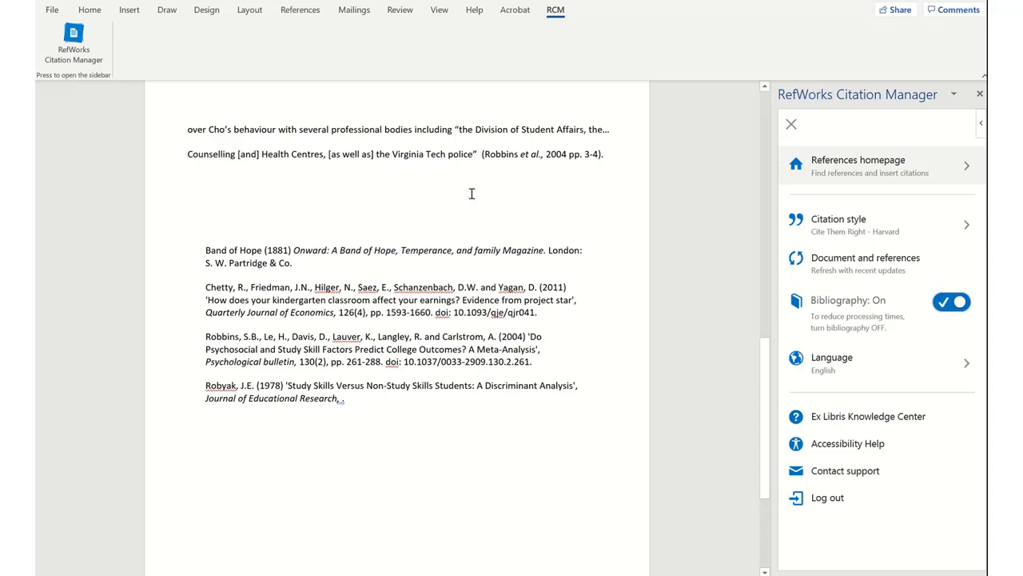
click(962, 309)
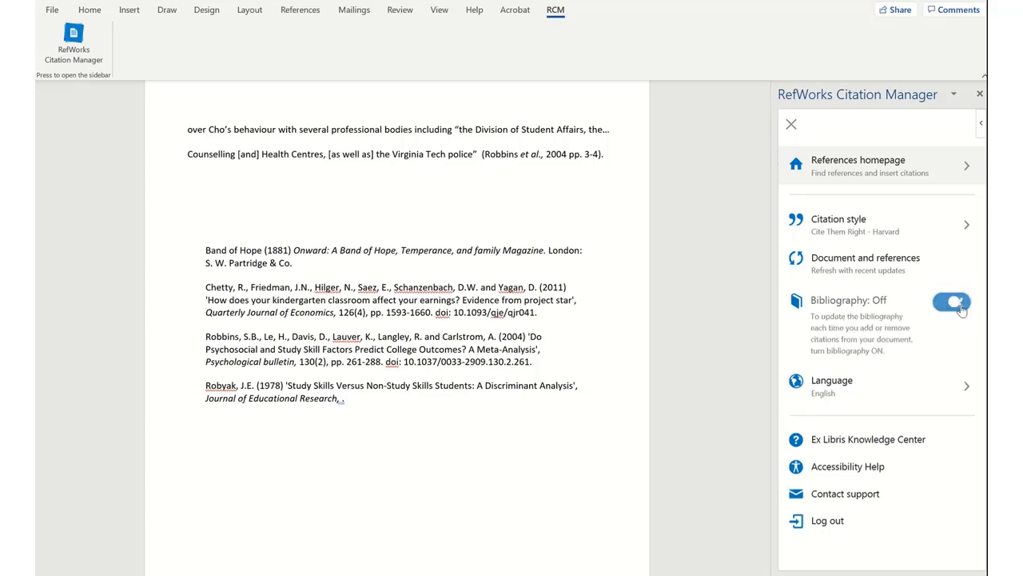
click(945, 304)
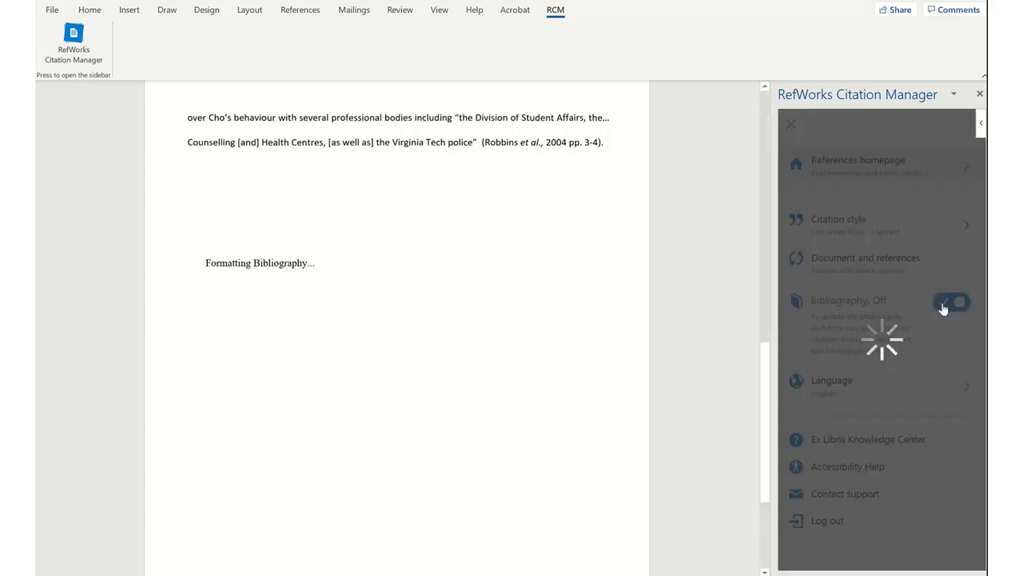